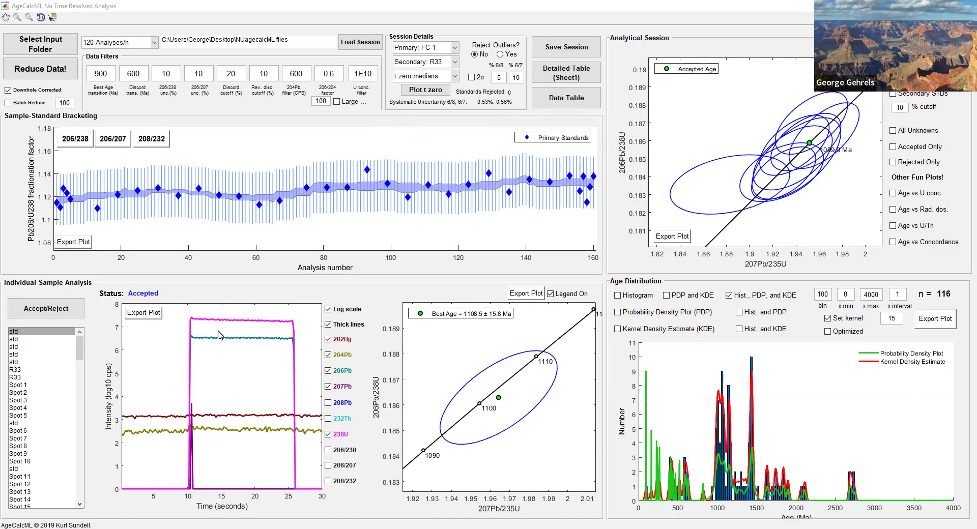
- Review the five primary standards, then open the second R33 secondary standard at 415.5 ± 2.6 Ma
{"action": "left_click", "coordinate": [17, 332]}
{"action": "left_click", "coordinate": [18, 339]}
{"action": "left_click", "coordinate": [21, 346]}
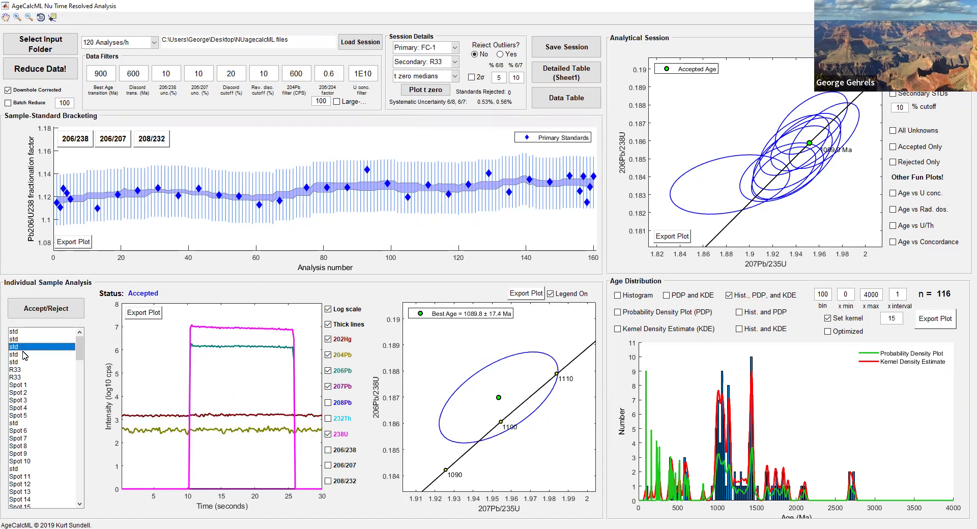
{"action": "left_click", "coordinate": [24, 355]}
{"action": "left_click", "coordinate": [24, 362]}
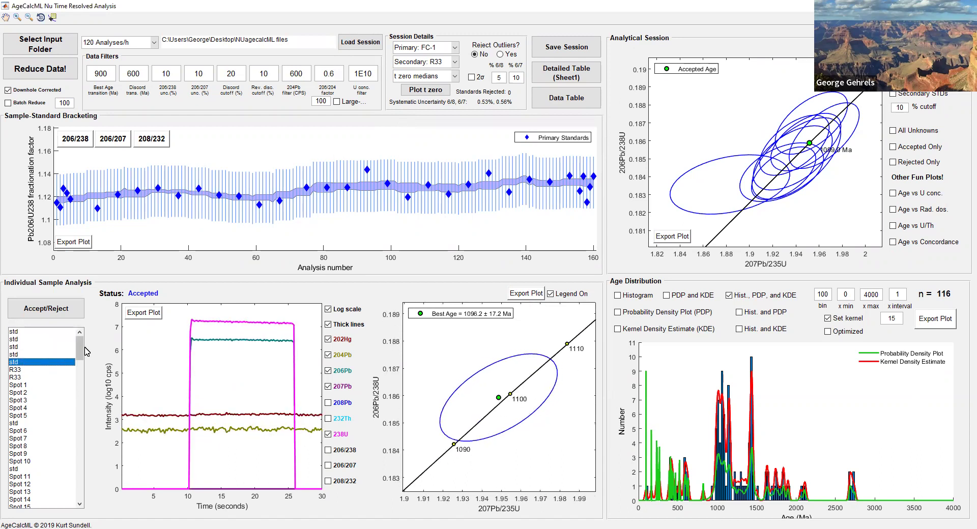
{"action": "mouse_move", "coordinate": [81, 358]}
{"action": "left_mouse_down"}
{"action": "mouse_move", "coordinate": [76, 493]}
{"action": "mouse_move", "coordinate": [79, 342]}
{"action": "left_mouse_up"}
{"action": "left_click", "coordinate": [15, 332]}
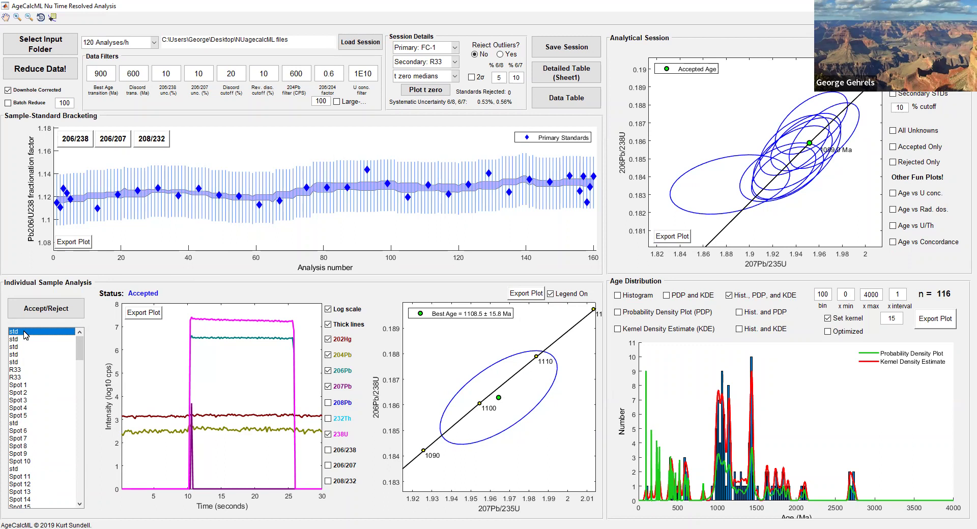
{"action": "left_click", "coordinate": [22, 370]}
{"action": "left_click", "coordinate": [22, 379]}
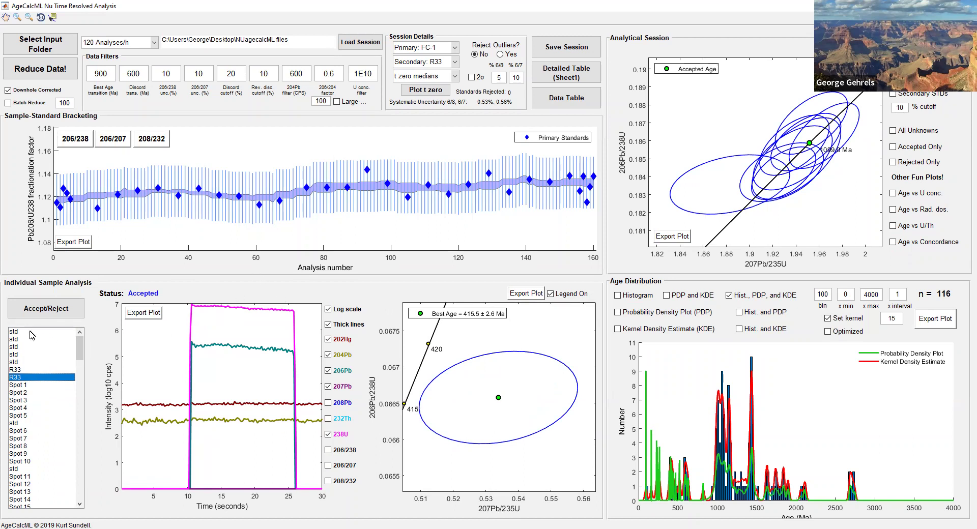
- Reselect the first primary standard, showing its Accepted best age of 1108.5 ± 15.8 Ma
{"action": "left_click", "coordinate": [66, 333]}
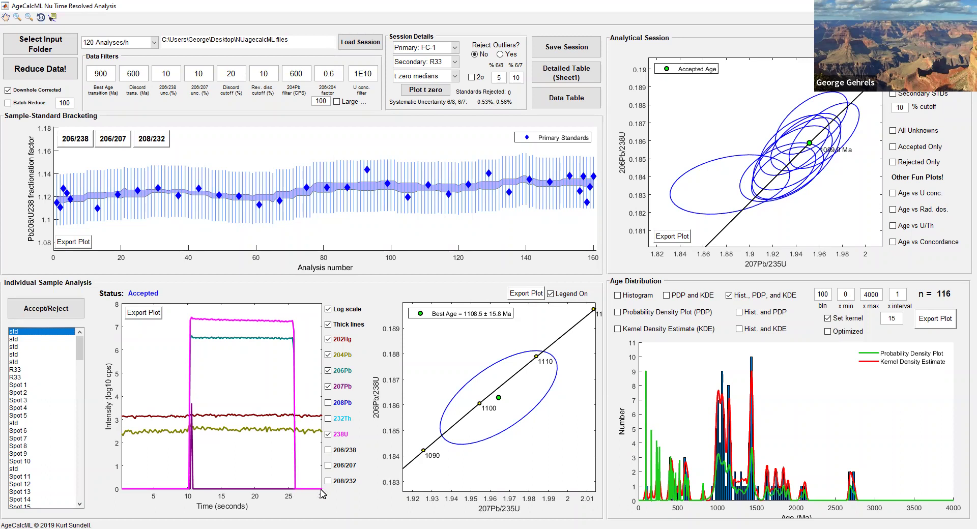
- Reselect the first standard and display its 206/238 ratio trace in the signal plot
{"action": "left_click", "coordinate": [20, 340]}
{"action": "left_click", "coordinate": [20, 332]}
{"action": "left_click", "coordinate": [328, 450]}
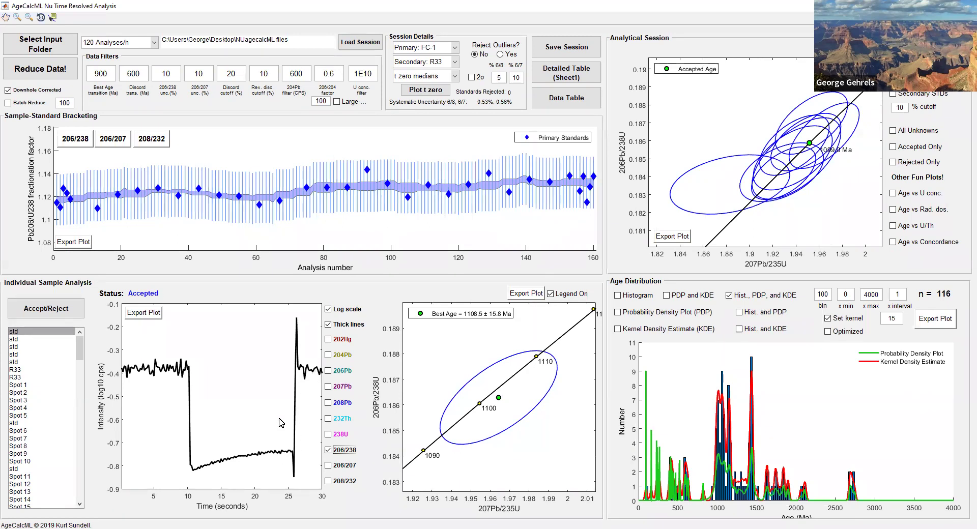
- Compare the 206/207 and 206/238 ratio traces, then browse Spots 1–4, ending at 1148.2 ± 23.7 Ma
{"action": "left_click", "coordinate": [329, 466]}
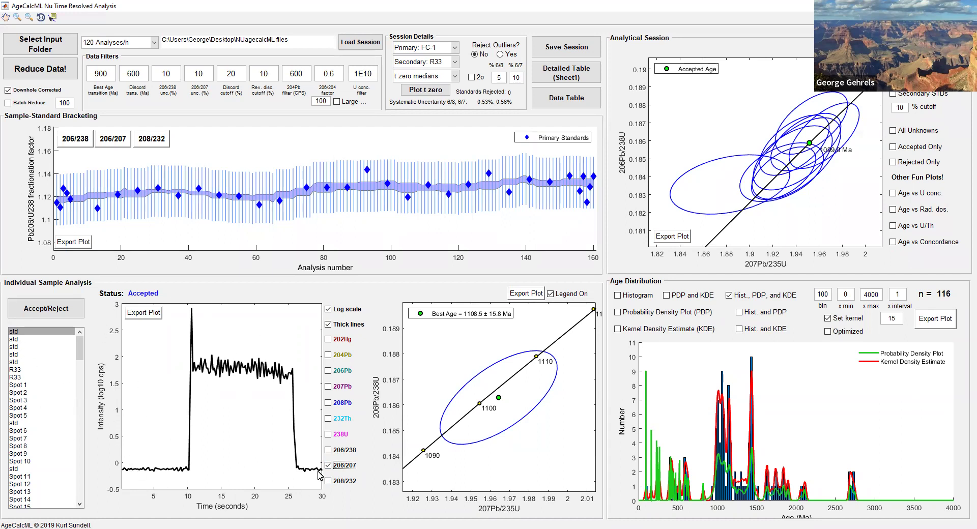
{"action": "left_click", "coordinate": [328, 450]}
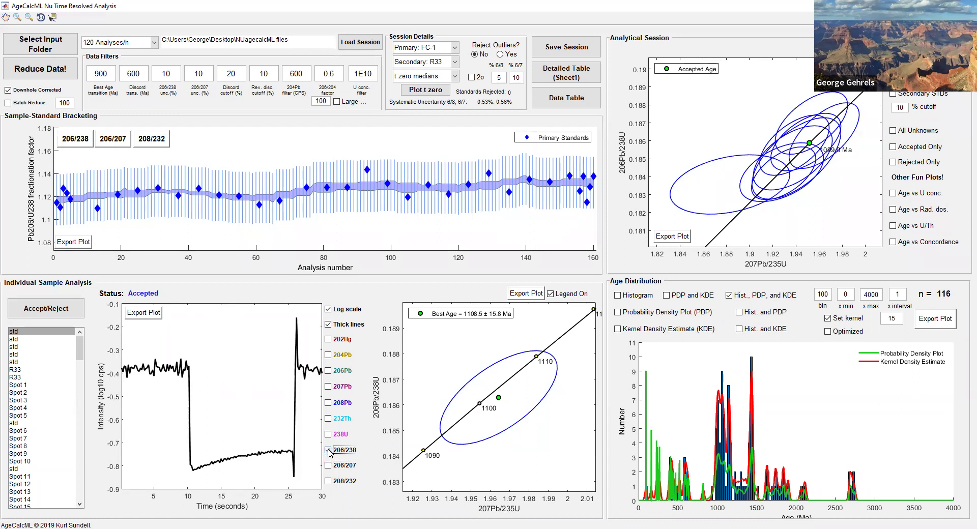
{"action": "left_click", "coordinate": [22, 385]}
{"action": "left_click", "coordinate": [22, 393]}
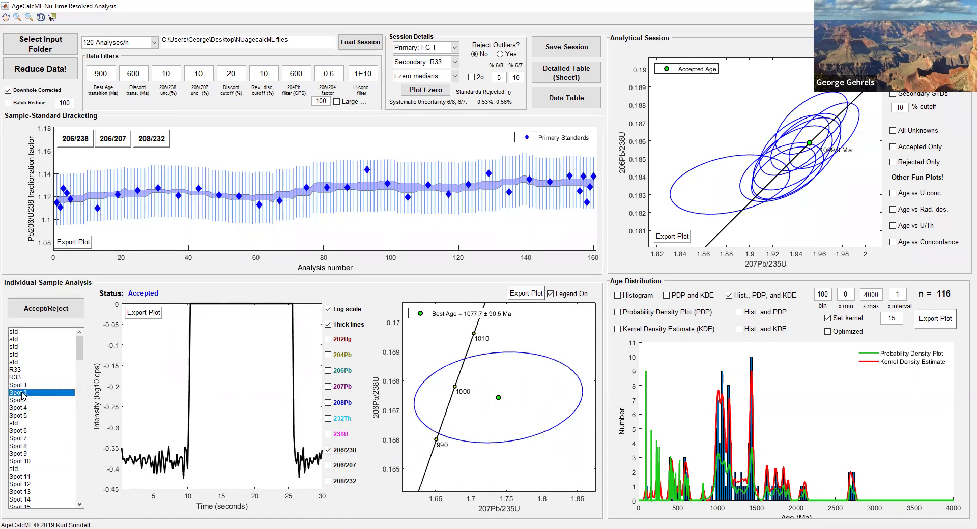
{"action": "left_click", "coordinate": [23, 400]}
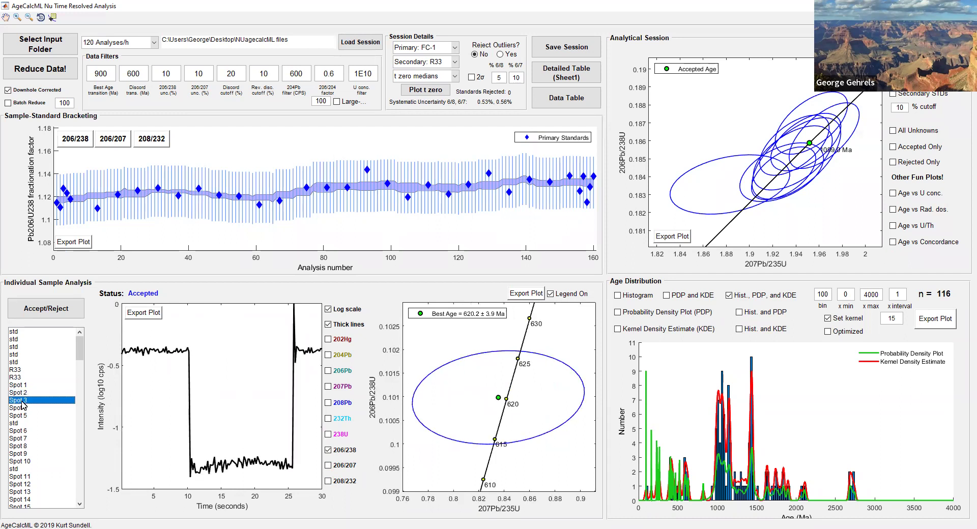
{"action": "left_click", "coordinate": [25, 408]}
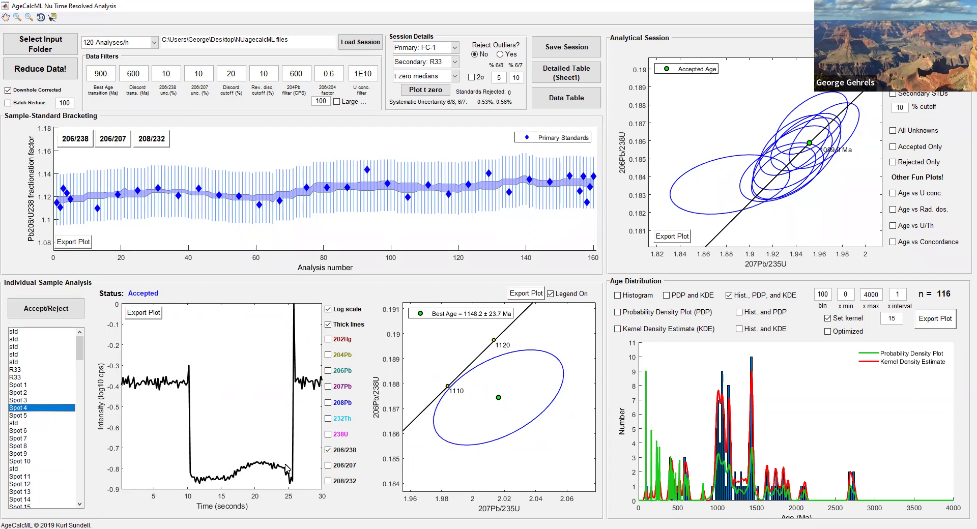
- Replace Spot 4's ratio trace with its raw 238U and 206Pb intensity signals
{"action": "left_click", "coordinate": [328, 434]}
{"action": "left_click", "coordinate": [328, 370]}
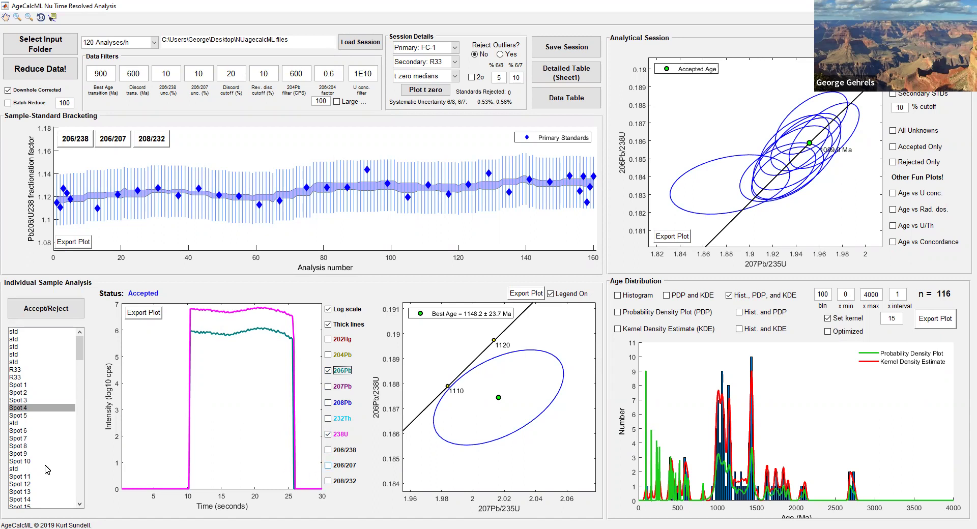
- Step through Spots 5, 6, 7, 10 and 11, then scroll down the sample list
{"action": "left_click", "coordinate": [20, 416]}
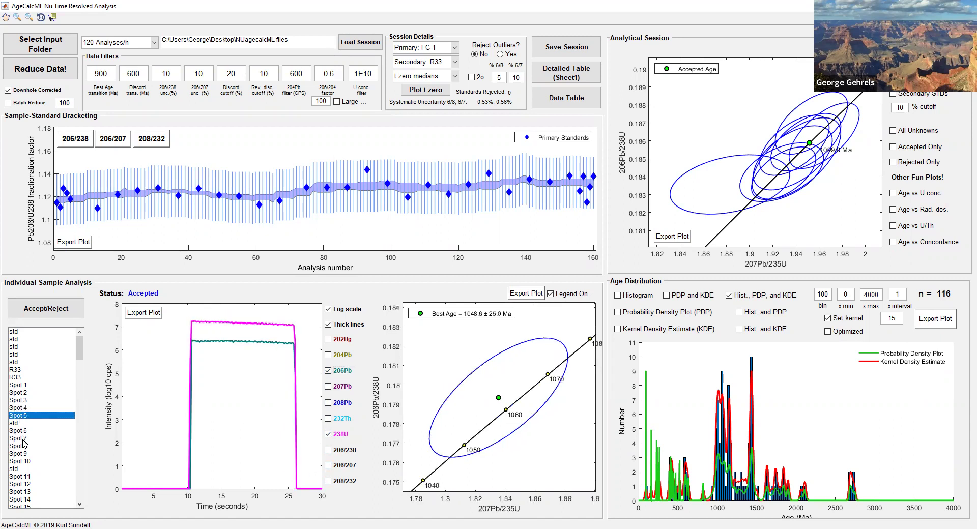
{"action": "left_click", "coordinate": [23, 431]}
{"action": "left_click", "coordinate": [25, 439]}
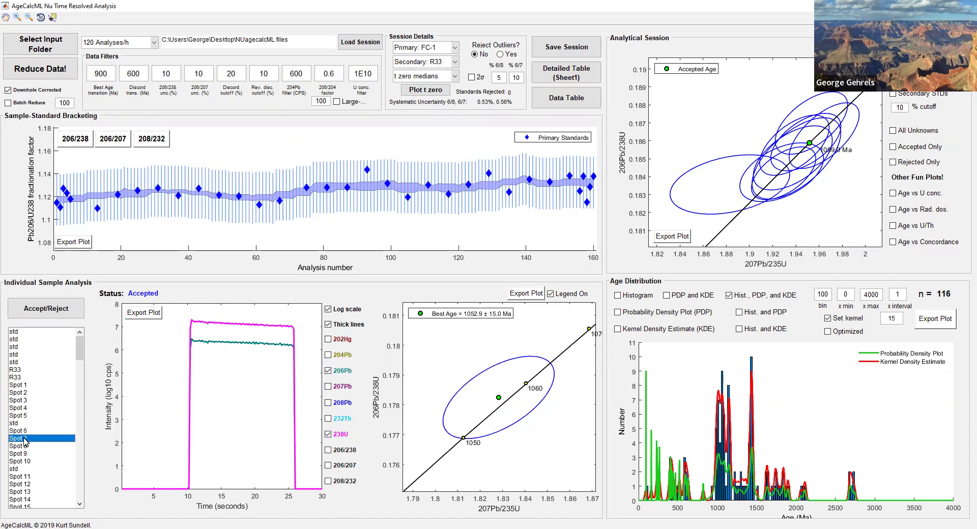
{"action": "left_click", "coordinate": [27, 462]}
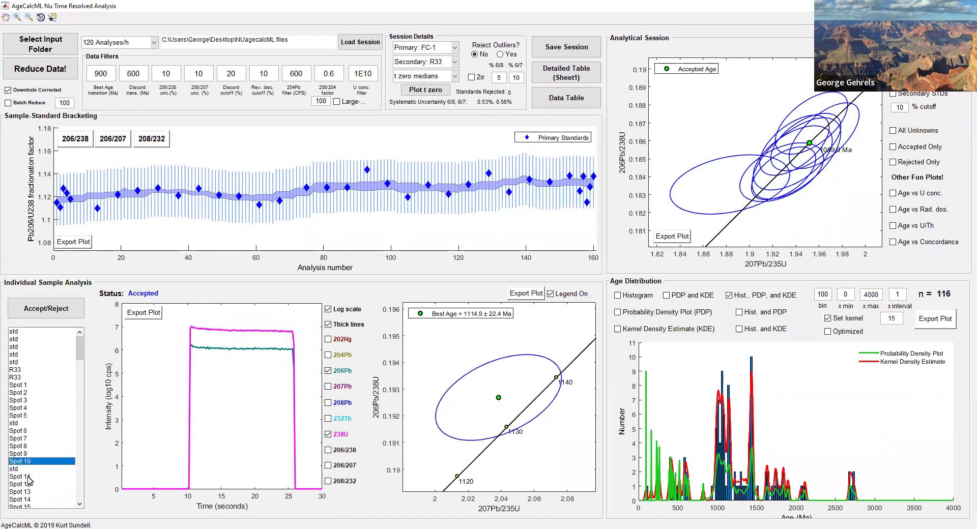
{"action": "left_click", "coordinate": [30, 477]}
{"action": "left_click", "coordinate": [81, 486]}
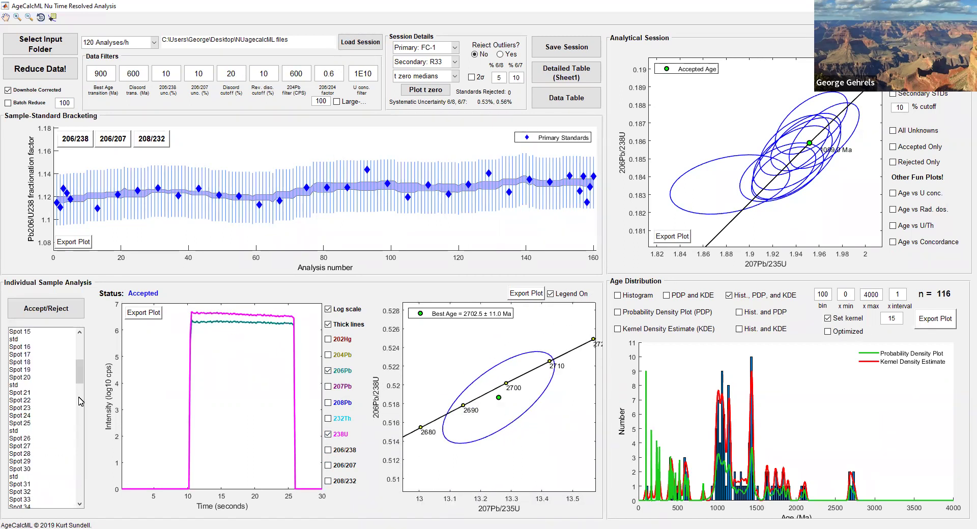
{"action": "left_click_drag", "start_coordinate": [80, 375], "coordinate": [84, 452]}
- Open Spot 90, add 204Pb, 202Hg and 207Pb signals, then inspect discordant Spot 84 (1347.9 ± 13.9 Ma)
{"action": "left_click", "coordinate": [22, 424]}
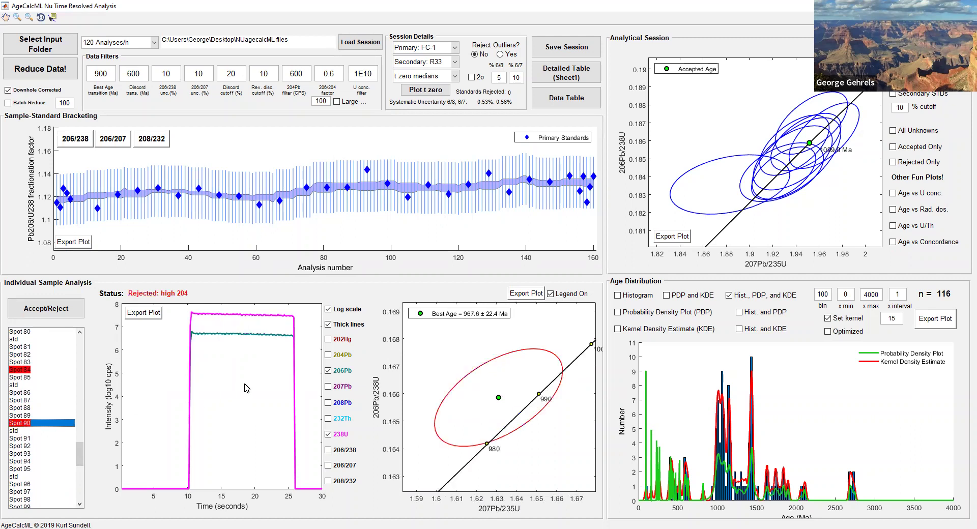
{"action": "left_click", "coordinate": [328, 355]}
{"action": "left_click", "coordinate": [328, 339]}
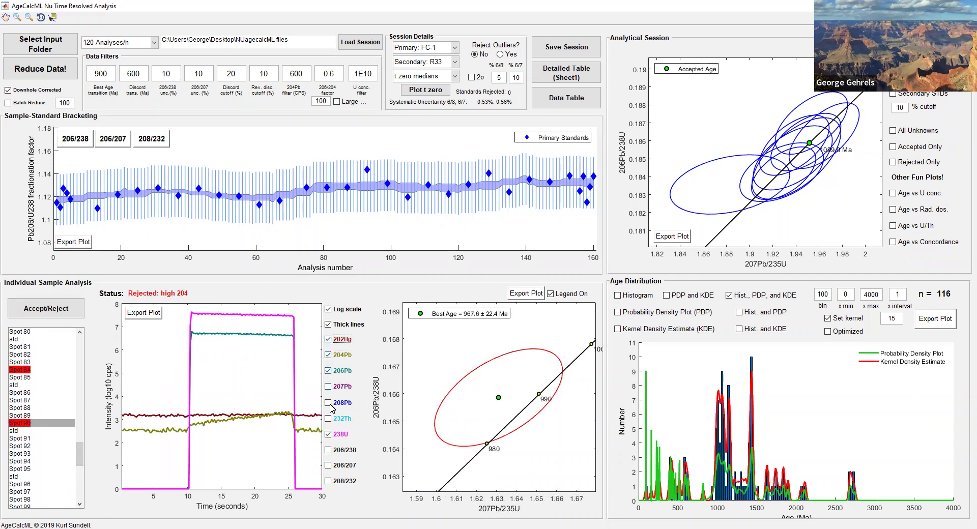
{"action": "left_click", "coordinate": [327, 387]}
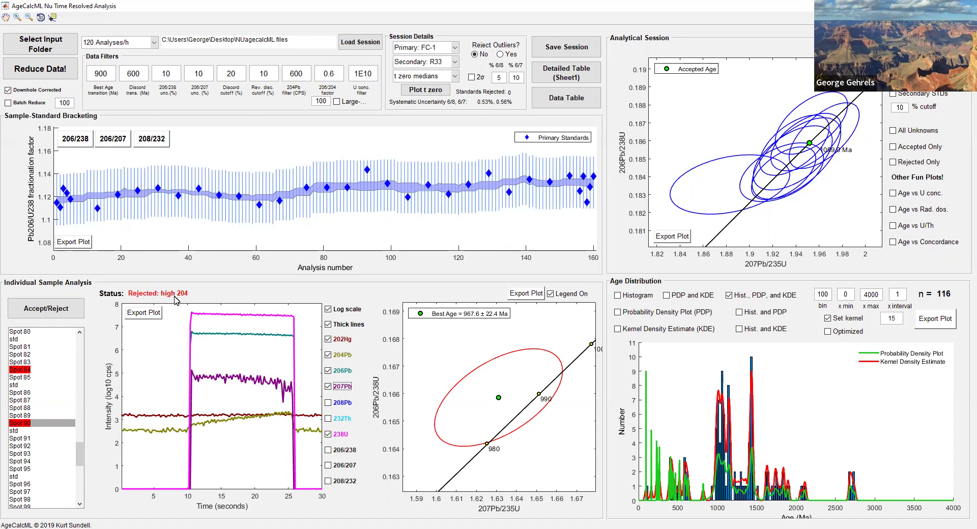
{"action": "left_click", "coordinate": [23, 370]}
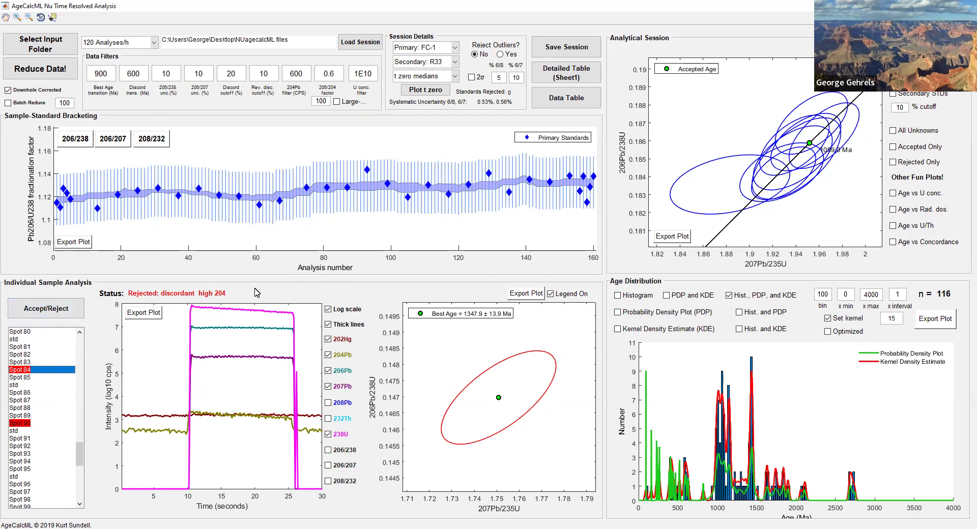
- Compare Spot 81 with Spot 86, ending back on Spot 81 at 983.7 ± 40.7 Ma
{"action": "left_click", "coordinate": [35, 347]}
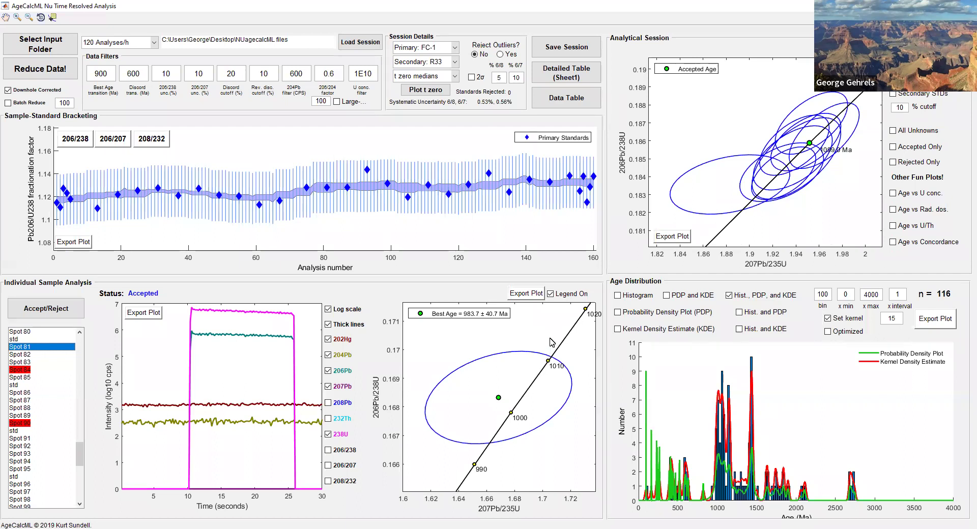
{"action": "left_click", "coordinate": [25, 394]}
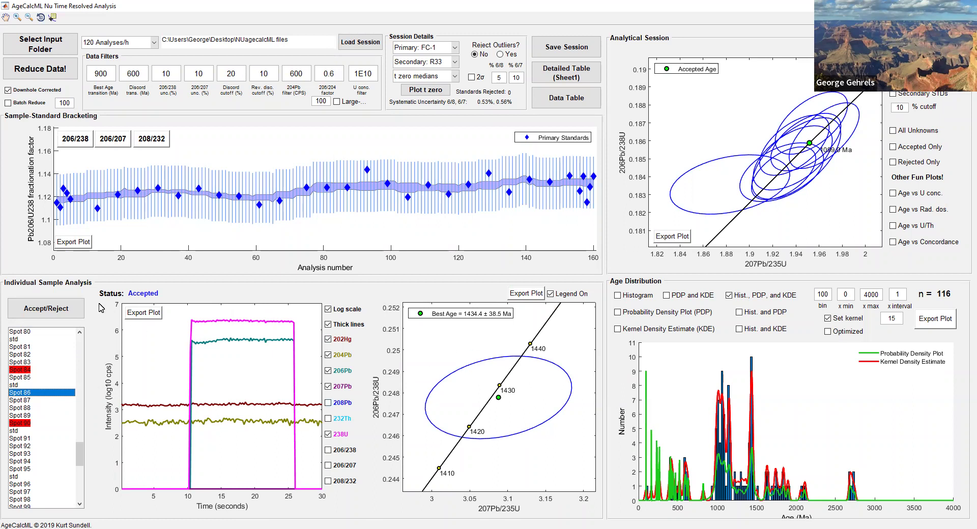
{"action": "left_click", "coordinate": [15, 348]}
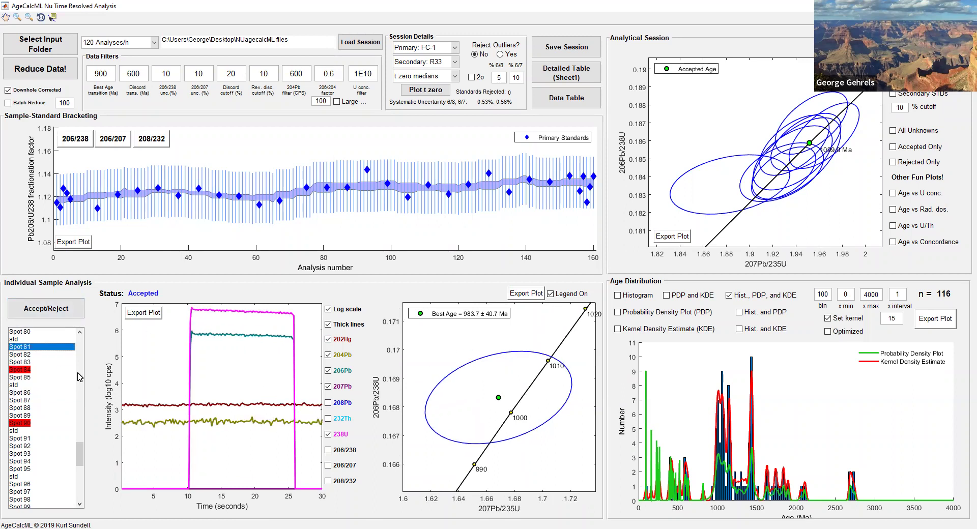
- Open accepted Spot 63, whose decaying 206Pb signal gives a best age of 387.5 ± 2.5 Ma
{"action": "scroll", "coordinate": [66, 357], "scroll_direction": "up", "scroll_amount": 7}
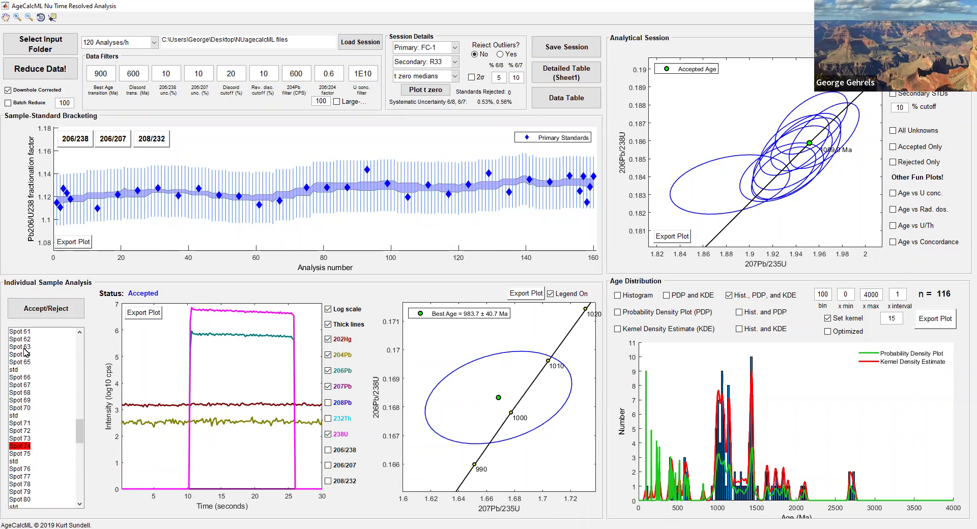
{"action": "left_click", "coordinate": [37, 345]}
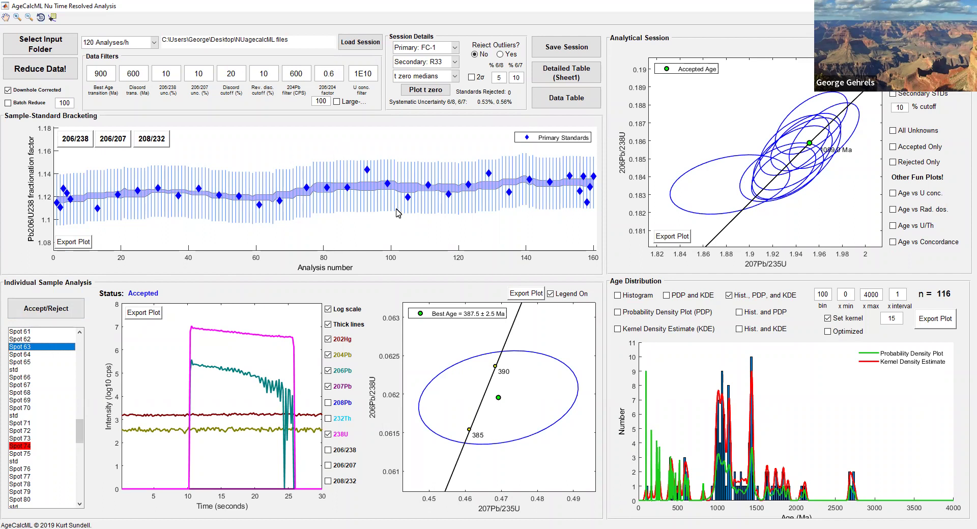
{"action": "left_click", "coordinate": [73, 143]}
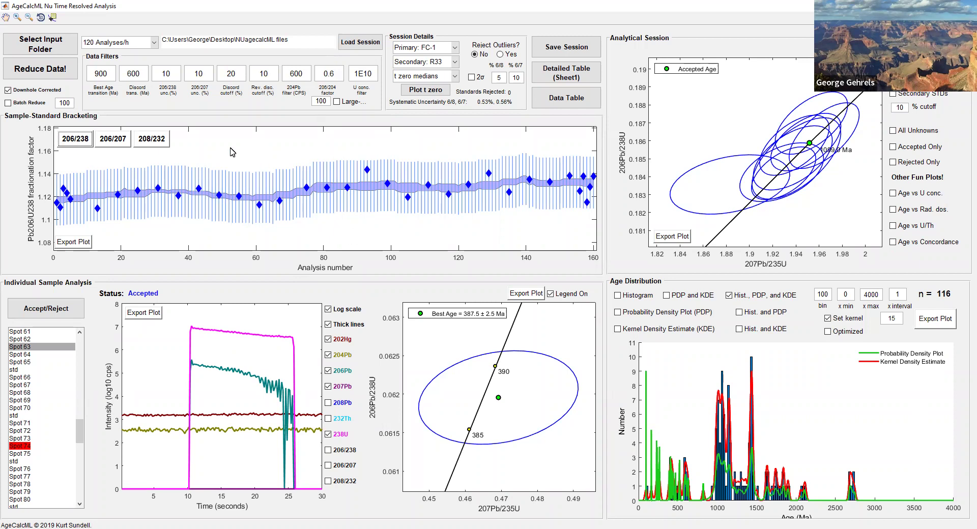
- Plot the standards' Pb206/Pb207 fractionation factors in the bracketing chart, holding near 1.0
{"action": "left_click", "coordinate": [113, 142]}
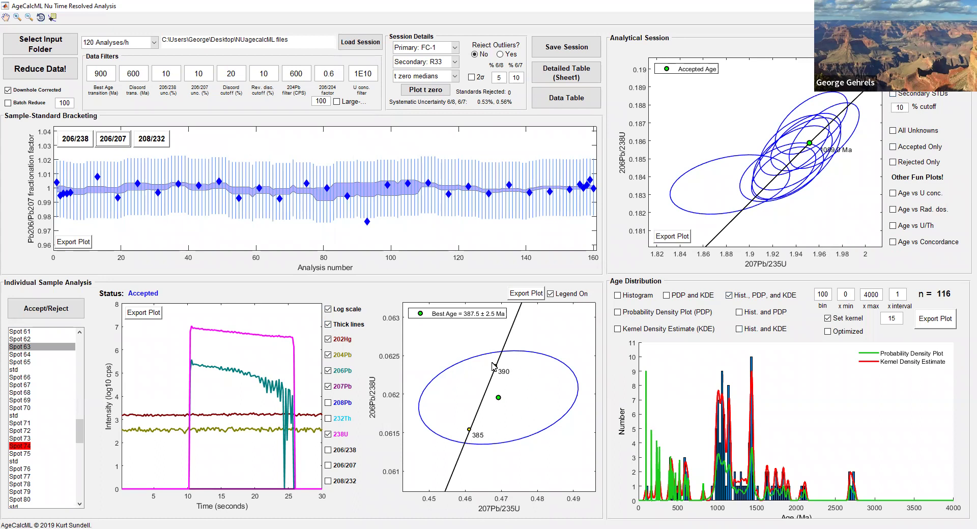
- Review the standard after Spot 75 (1103.7 ± 13.5 Ma) and restore 206/238 fractionation factors
{"action": "left_click", "coordinate": [15, 416]}
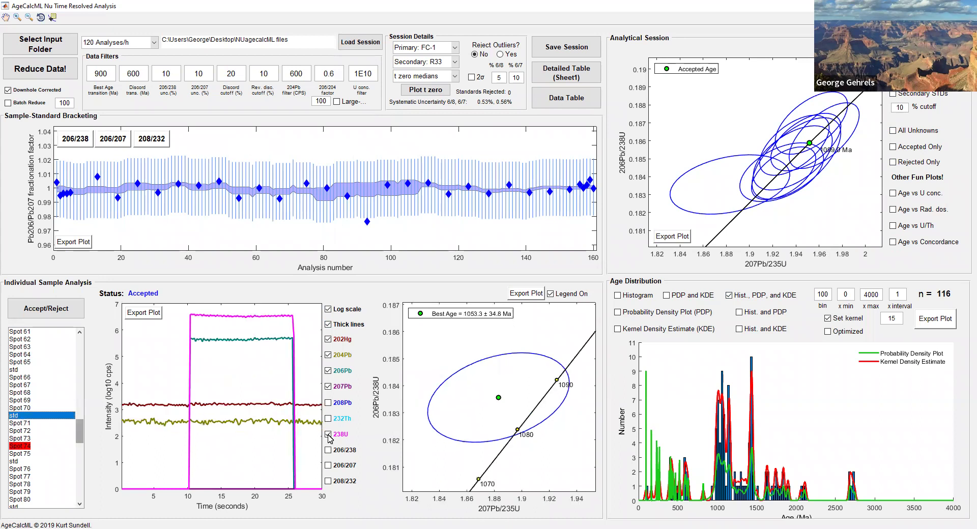
{"action": "left_click", "coordinate": [16, 461]}
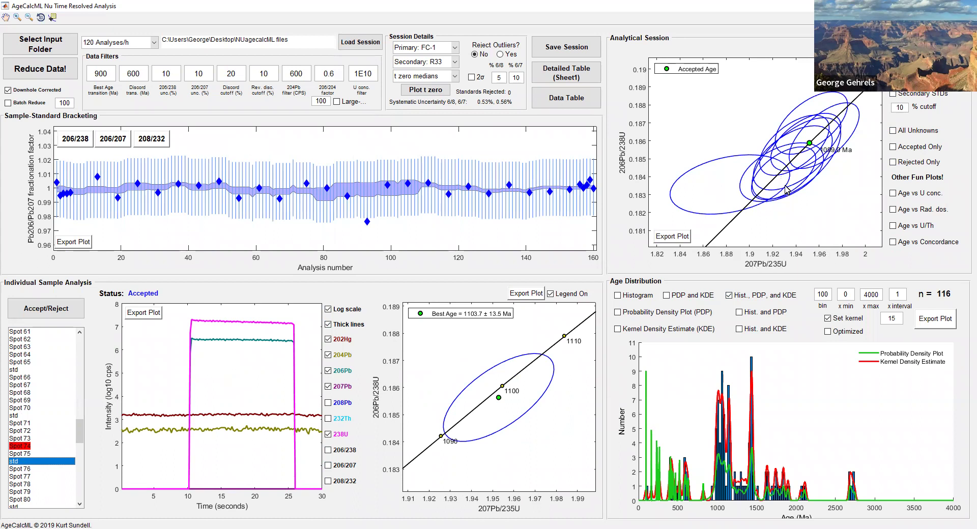
{"action": "left_click", "coordinate": [76, 139]}
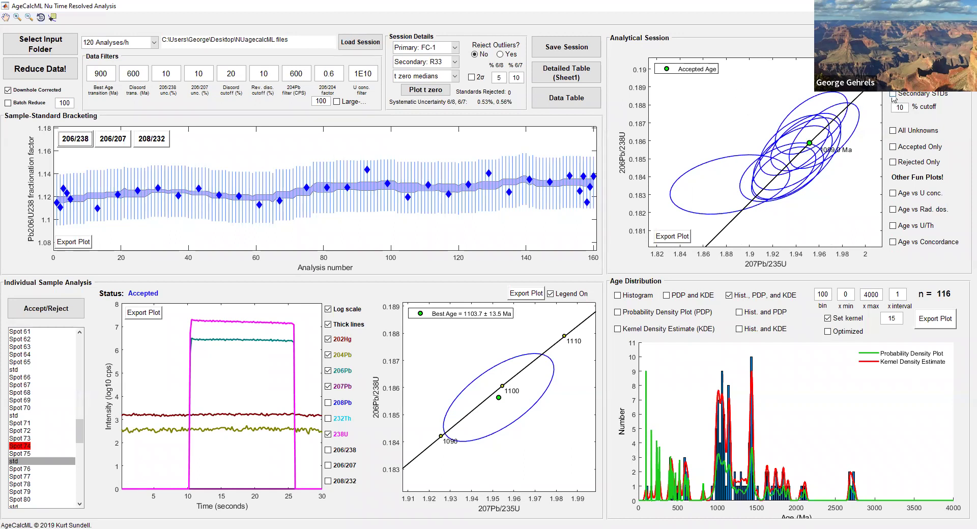
- Plot the secondary standards on concordia, giving a 417.53 ± 1.83 Ma weighted mean with MSWD 1.58
{"action": "left_click", "coordinate": [894, 95]}
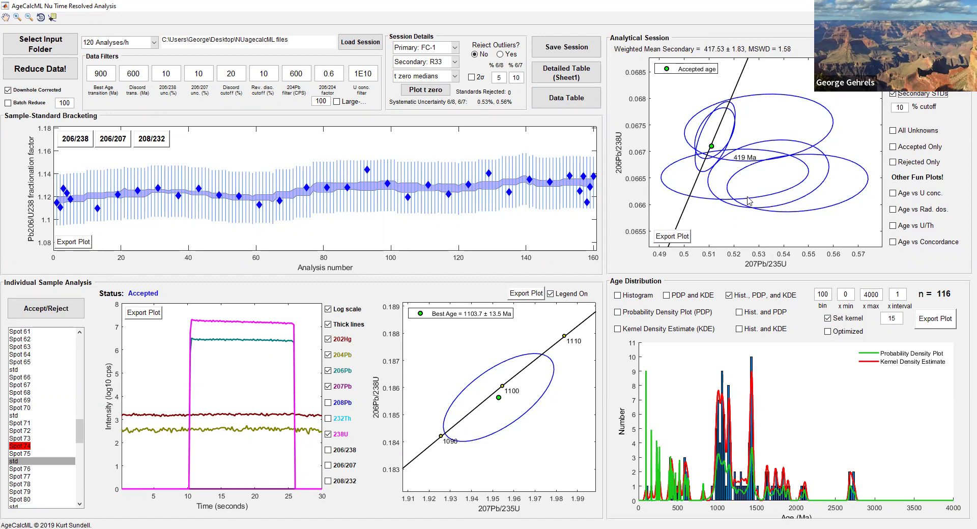
- Turn on All Unknowns so accepted and rejected analyses appear on the concordia
{"action": "left_click", "coordinate": [894, 132]}
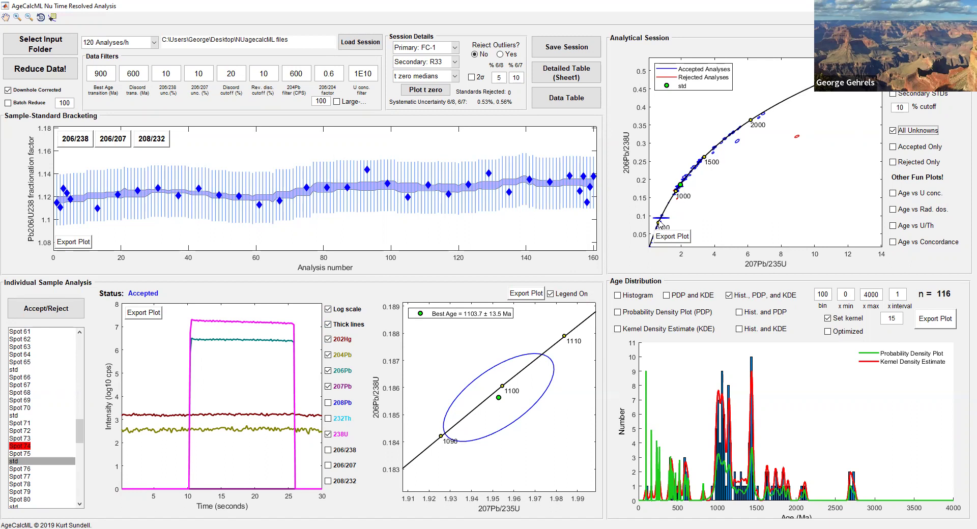
- Switch the concordia to Accepted Only, hiding the rejected unknown analyses
{"action": "left_click", "coordinate": [895, 147]}
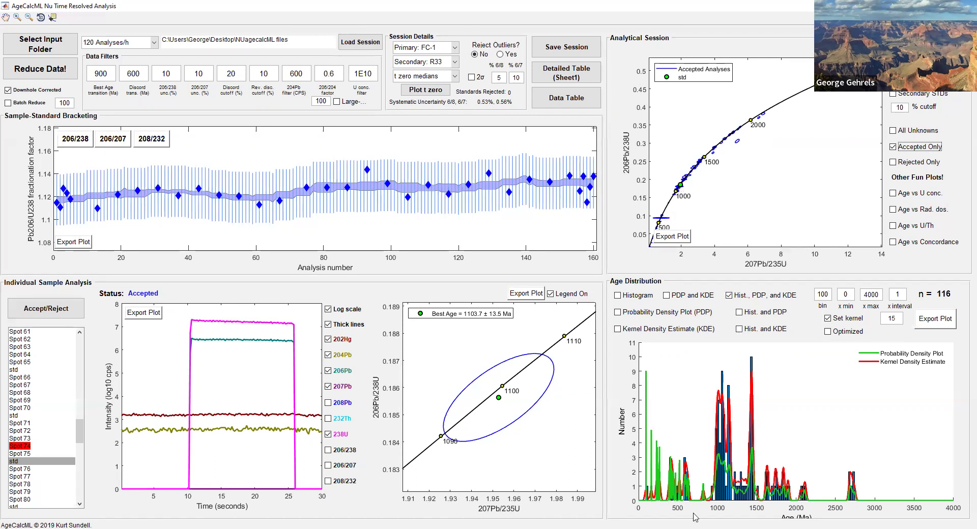
- Show the 116 ages as a plain Histogram in the Age Distribution panel
{"action": "left_click", "coordinate": [618, 296]}
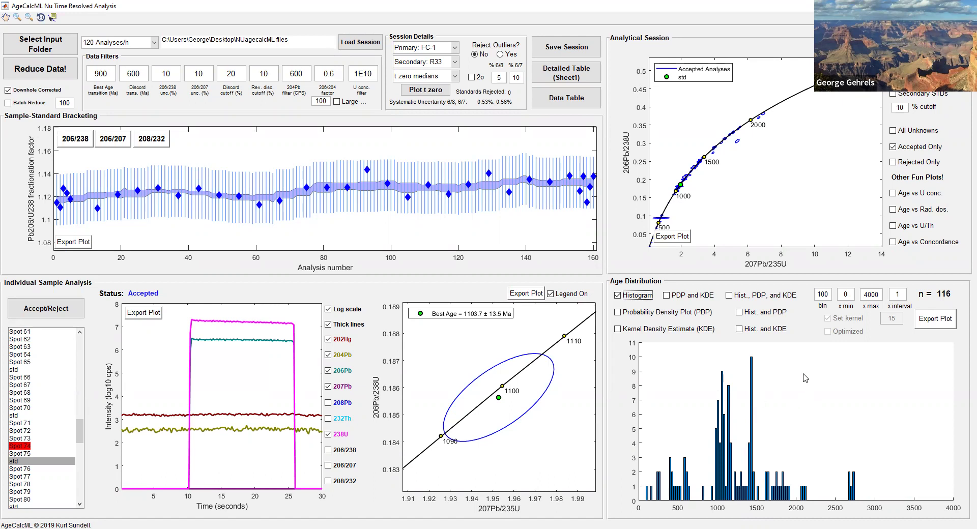
- Switch the Age Distribution to Hist. and PDP to overlay a probability density curve
{"action": "left_click", "coordinate": [739, 313]}
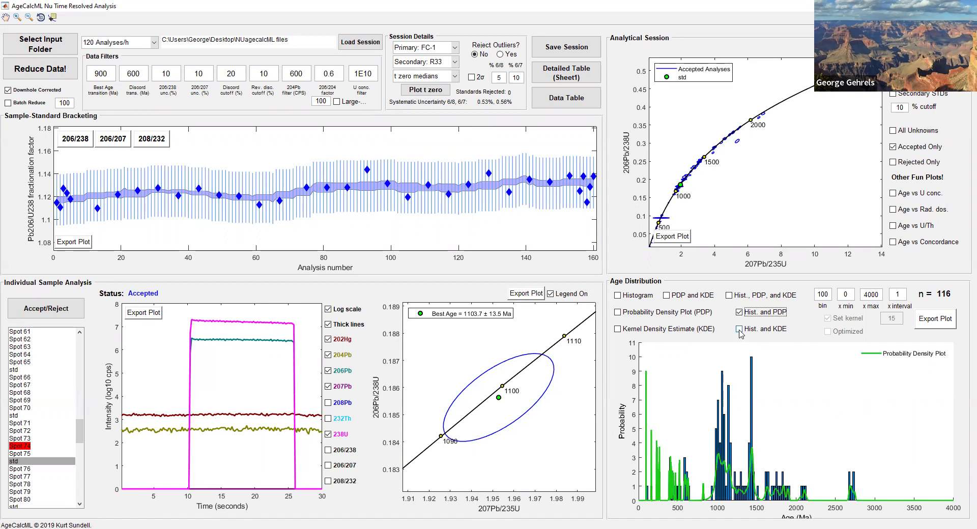
- Switch the Age Distribution to Hist. and KDE, overlaying a kernel-15 density curve
{"action": "left_click", "coordinate": [740, 329]}
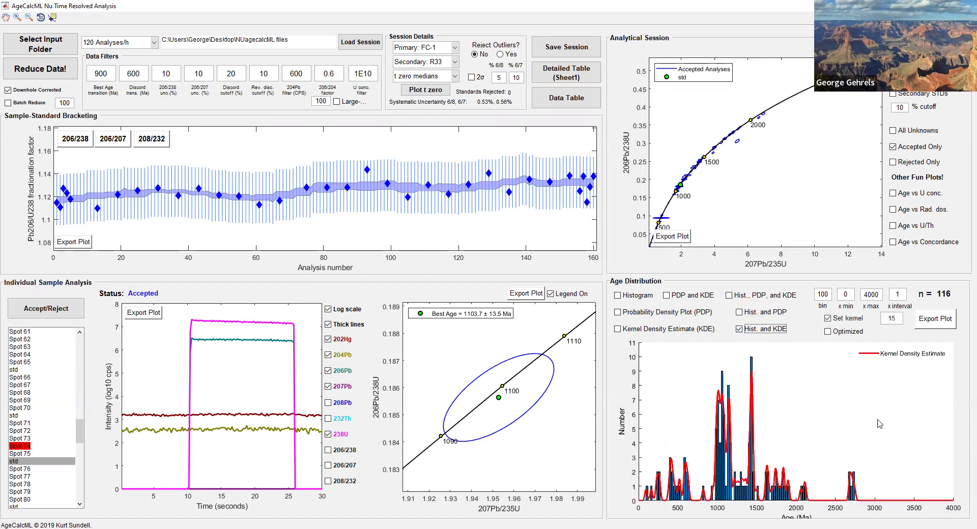